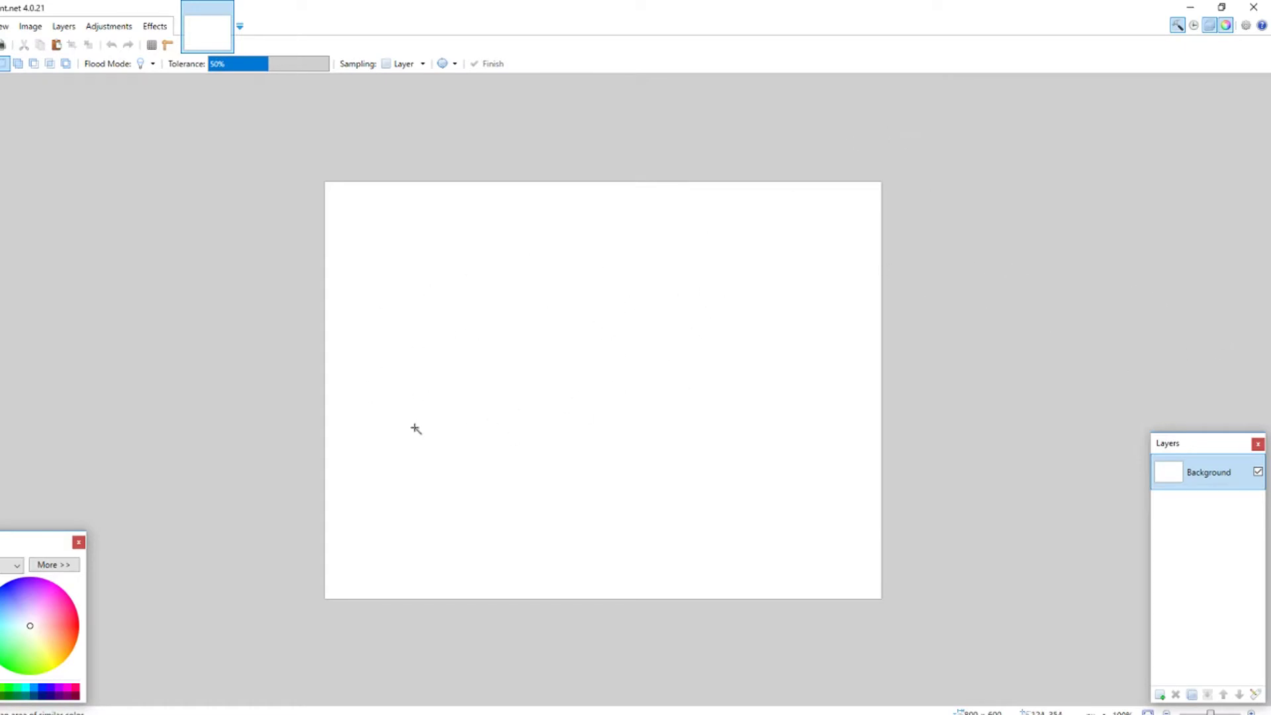
- Select the whole white canvas and browse the Effects menu without applying anything
{"action": "left_click", "coordinate": [325, 595]}
{"action": "left_click", "coordinate": [311, 591]}
{"action": "left_click", "coordinate": [154, 26]}
{"action": "mouse_move", "coordinate": [179, 147]}
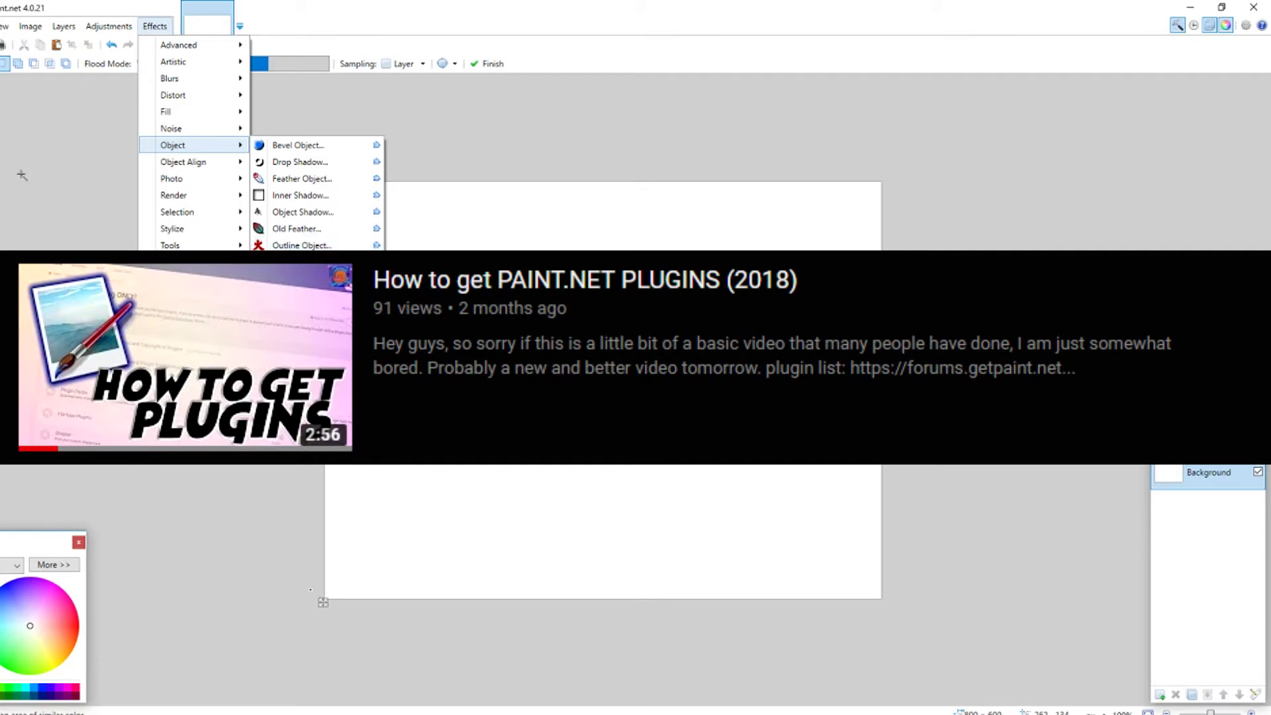
{"action": "mouse_move", "coordinate": [179, 212]}
{"action": "key", "text": "Escape"}
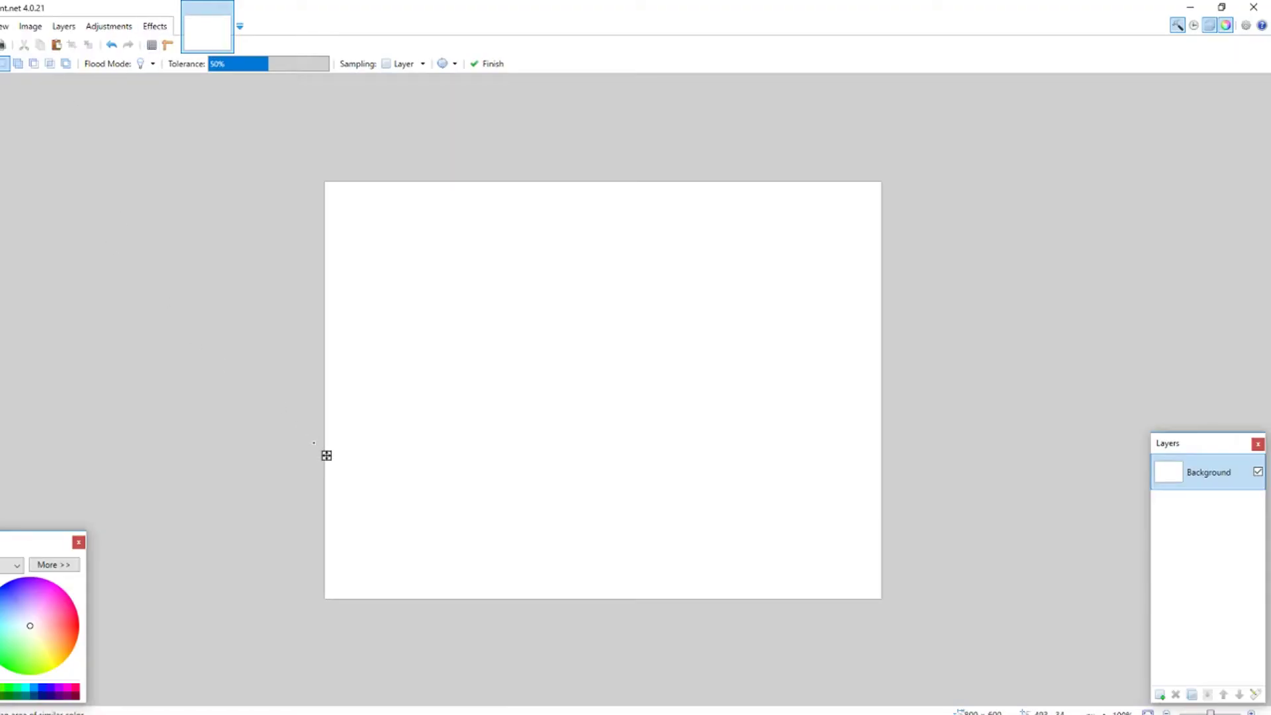
- Switch to the Text tool on a new transparent layer and set the font size to 10
{"action": "key", "text": "t"}
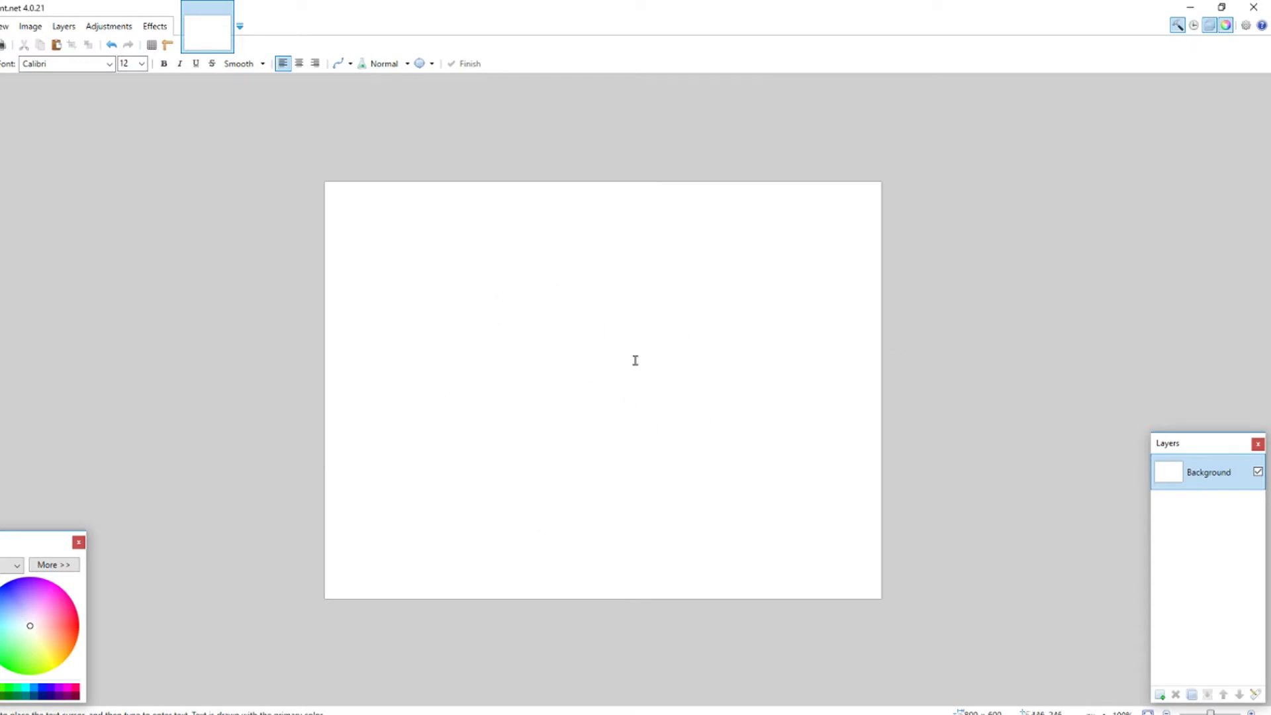
{"action": "key", "text": "ctrl+shift+n"}
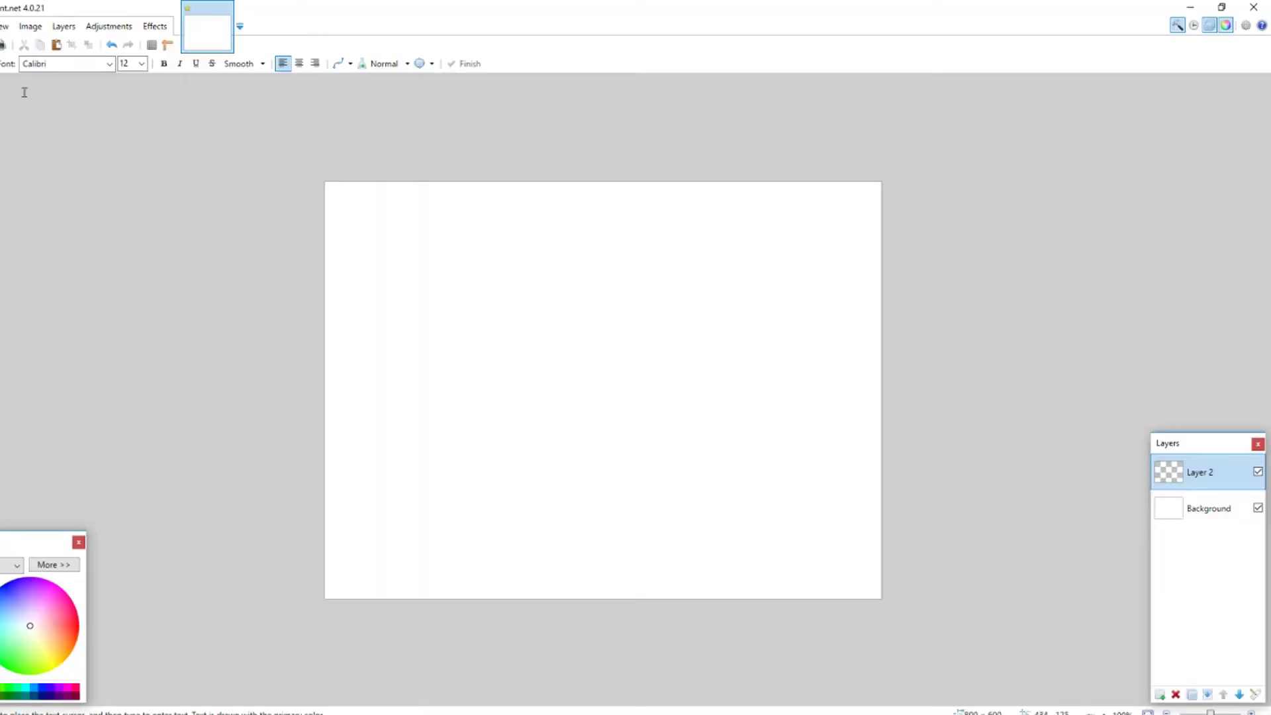
{"action": "double_click", "coordinate": [126, 64]}
{"action": "type", "text": "10"}
- Type red TIGERPRODUCTIONS text on the canvas and move it toward the centre
{"action": "left_click", "coordinate": [351, 322]}
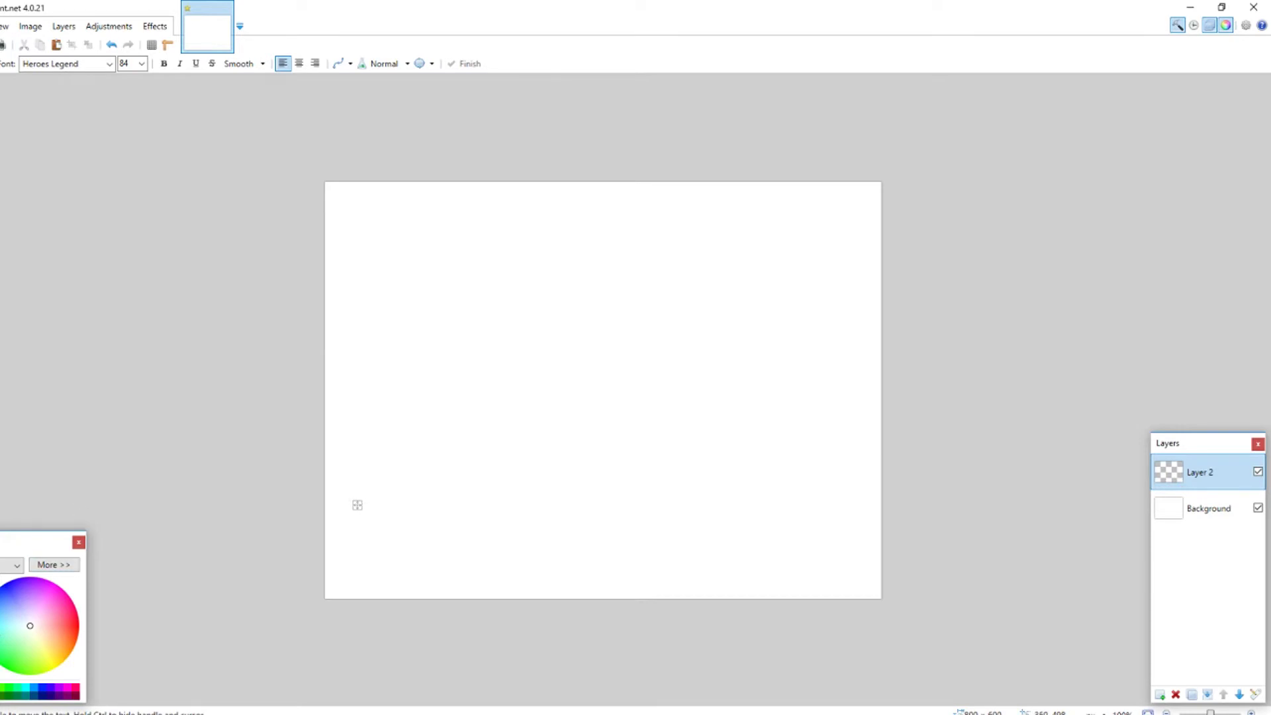
{"action": "left_click", "coordinate": [79, 626]}
{"action": "type", "text": "TIGERPRO"}
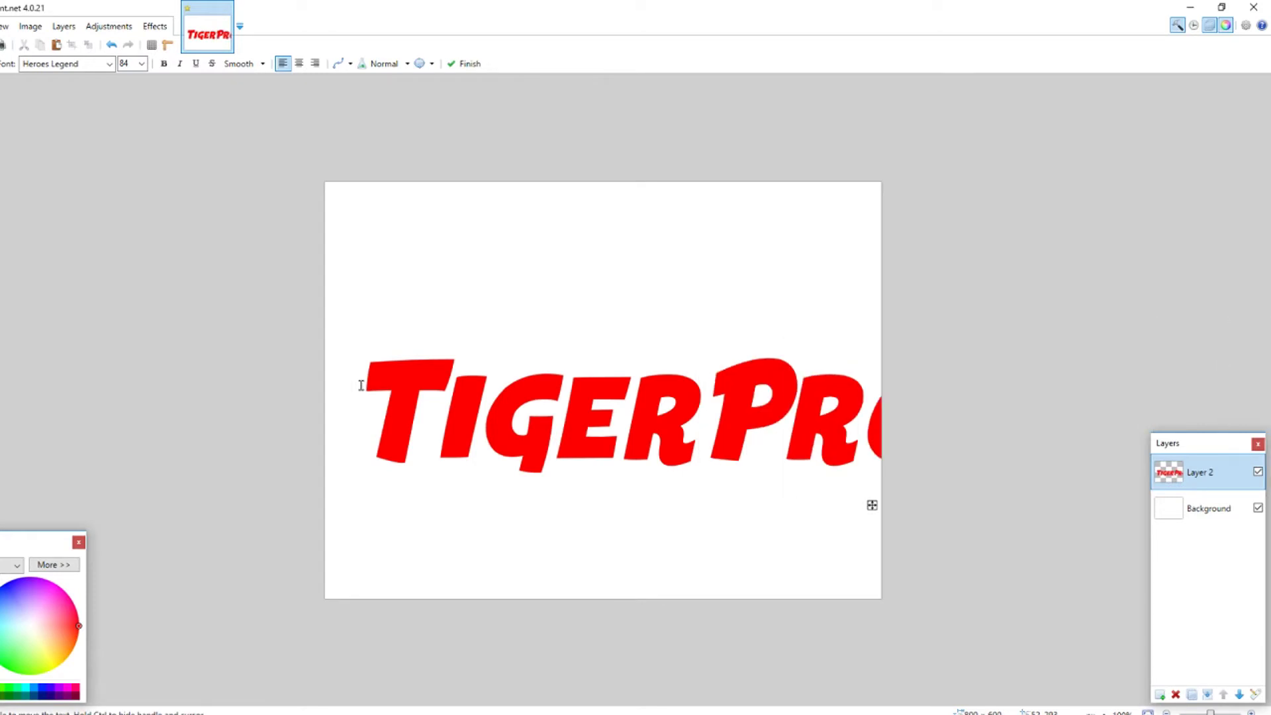
{"action": "scroll", "coordinate": [140, 67], "scroll_direction": "up", "scroll_amount": 3}
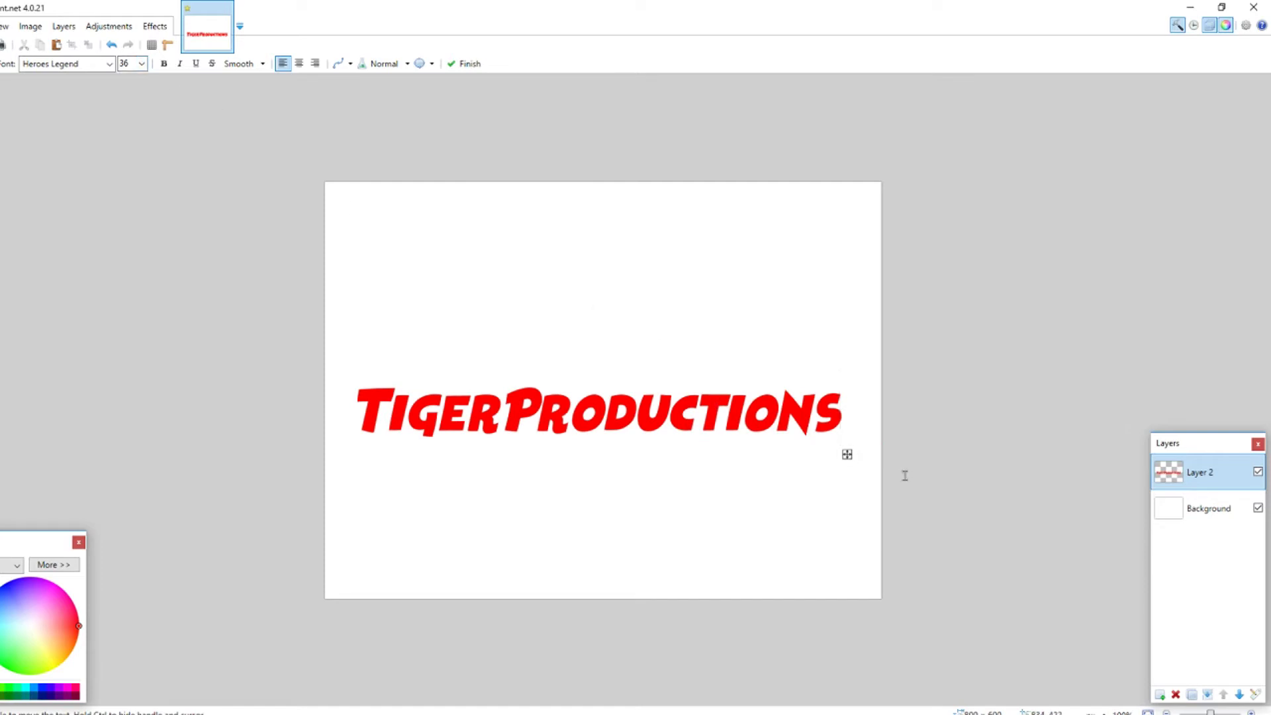
{"action": "left_click_drag", "start_coordinate": [848, 455], "coordinate": [846, 432]}
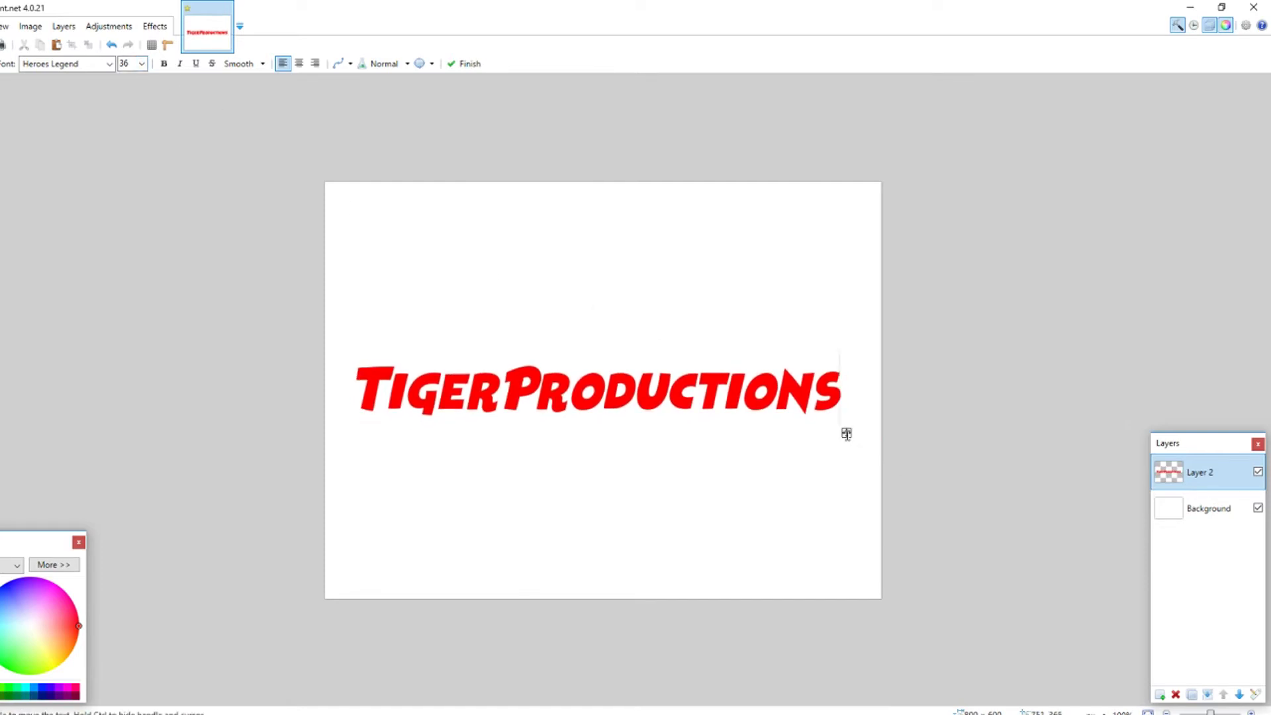
- Finish the text and bring up the Outline Object effect beside it
{"action": "key", "text": "f"}
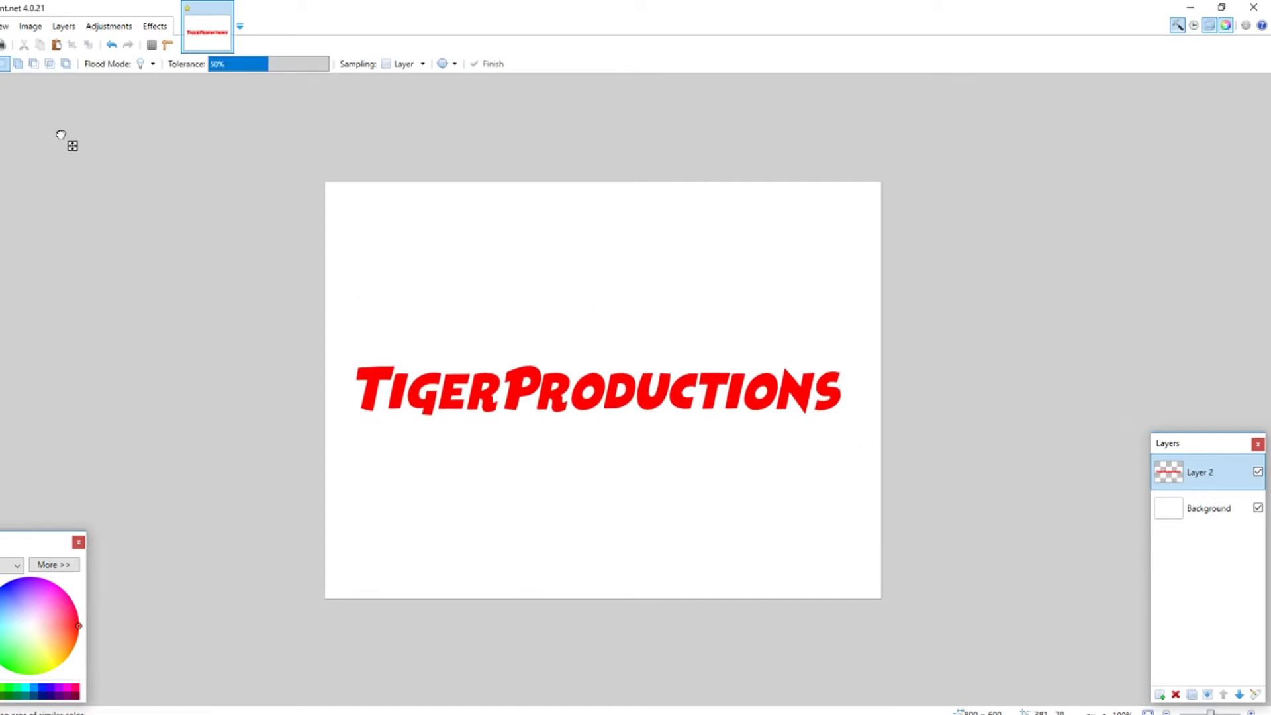
{"action": "left_click", "coordinate": [155, 26]}
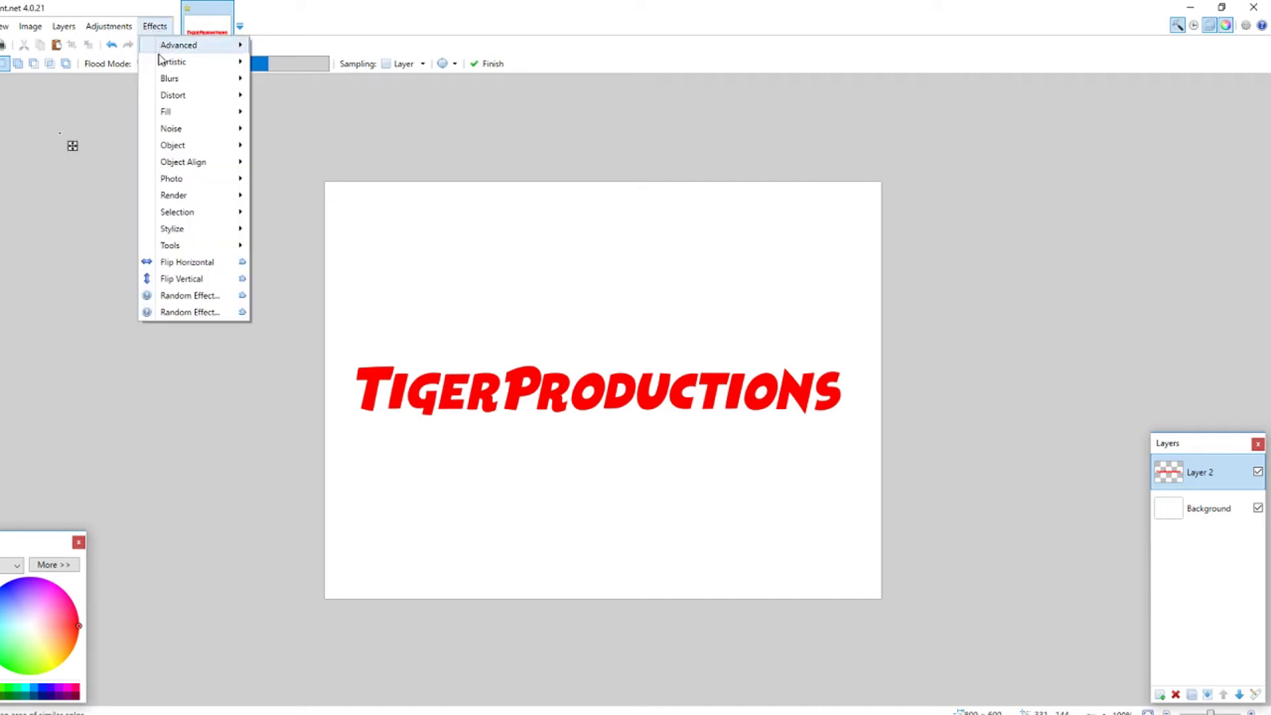
{"action": "mouse_move", "coordinate": [206, 153]}
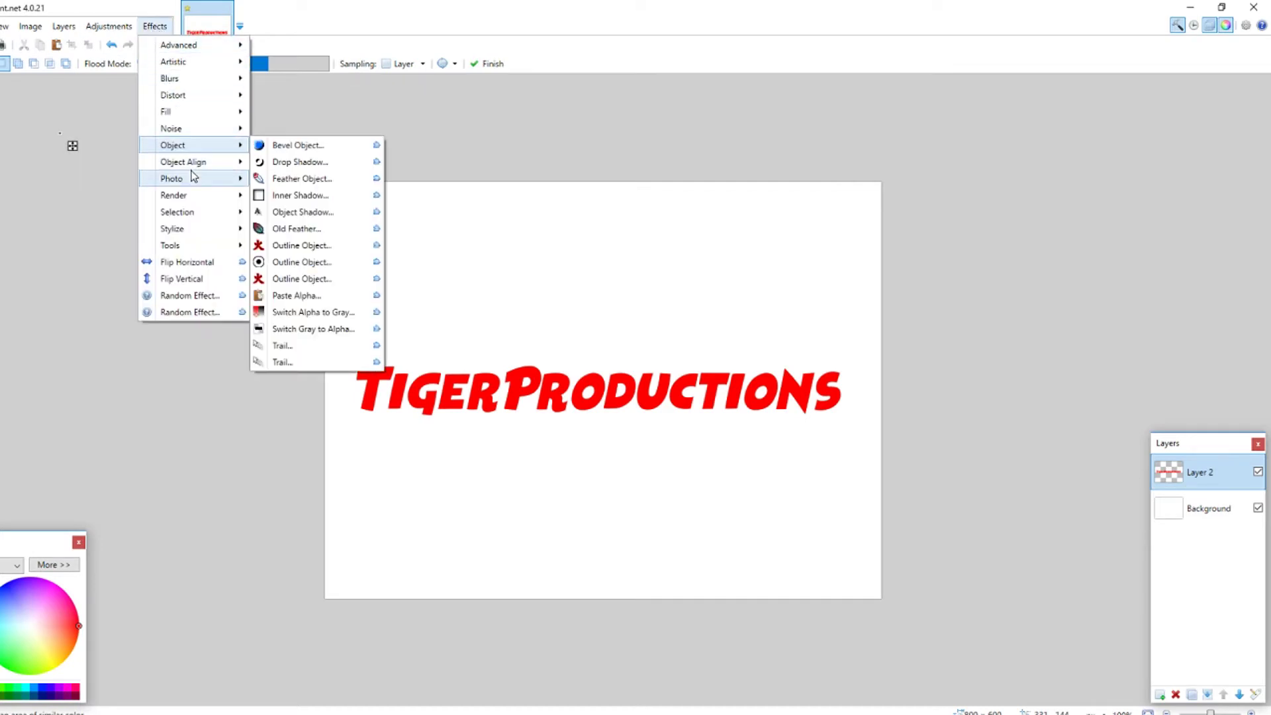
{"action": "left_click", "coordinate": [331, 247]}
{"action": "left_click_drag", "start_coordinate": [566, 206], "coordinate": [980, 151]}
- Make the outline black, angled, width 6, and adjust its angle direction
{"action": "left_click", "coordinate": [1053, 277]}
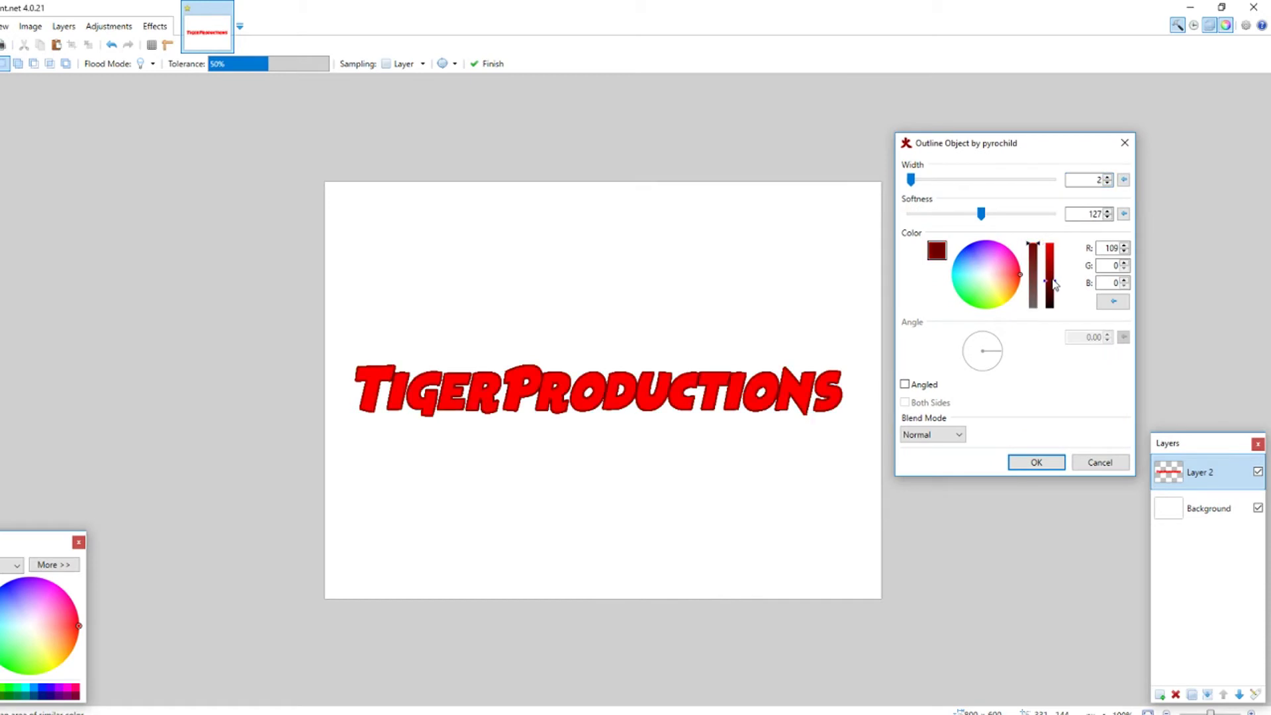
{"action": "left_click_drag", "start_coordinate": [1055, 284], "coordinate": [1047, 320]}
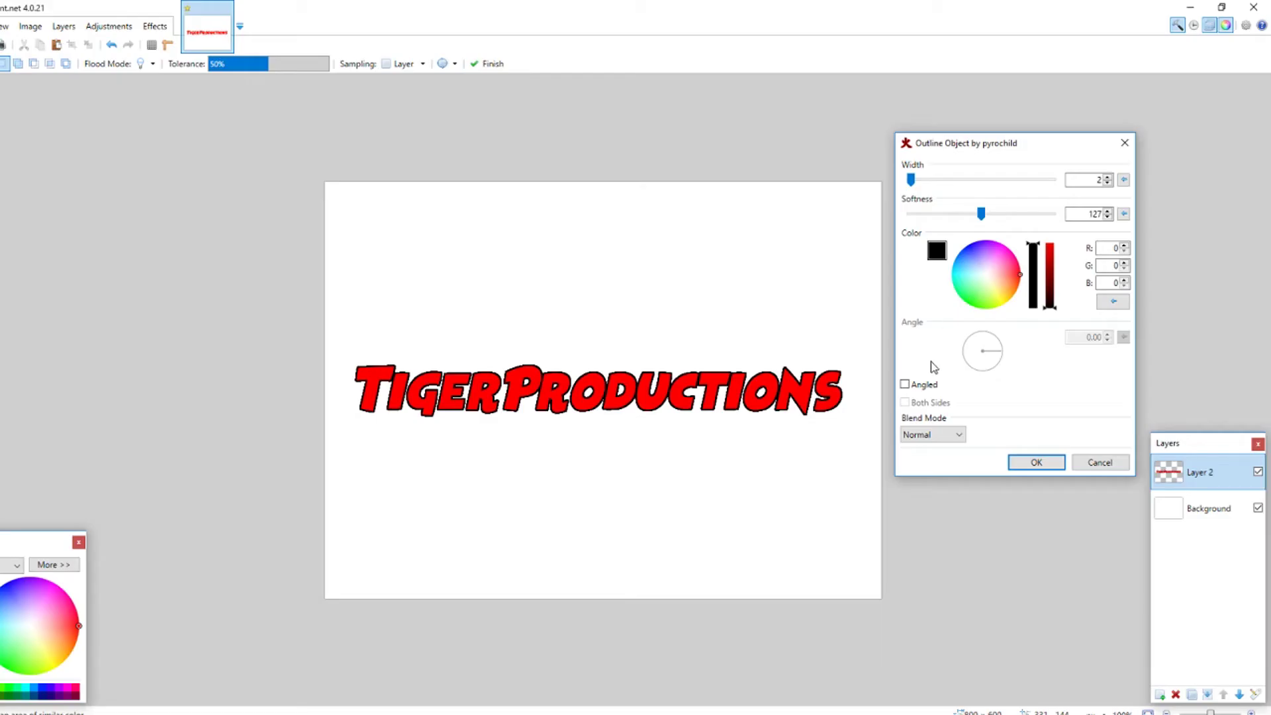
{"action": "mouse_move", "coordinate": [912, 179]}
{"action": "left_mouse_down"}
{"action": "mouse_move", "coordinate": [927, 176]}
{"action": "mouse_move", "coordinate": [923, 189]}
{"action": "left_mouse_up"}
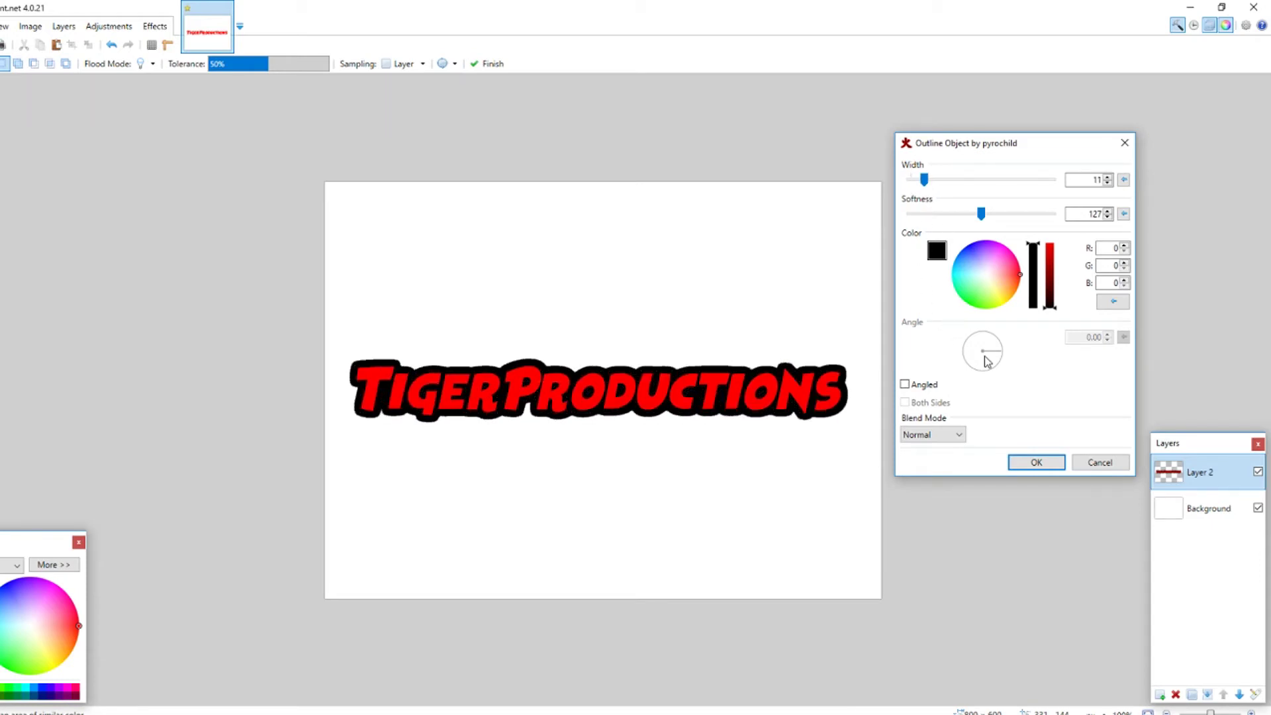
{"action": "left_click", "coordinate": [905, 385]}
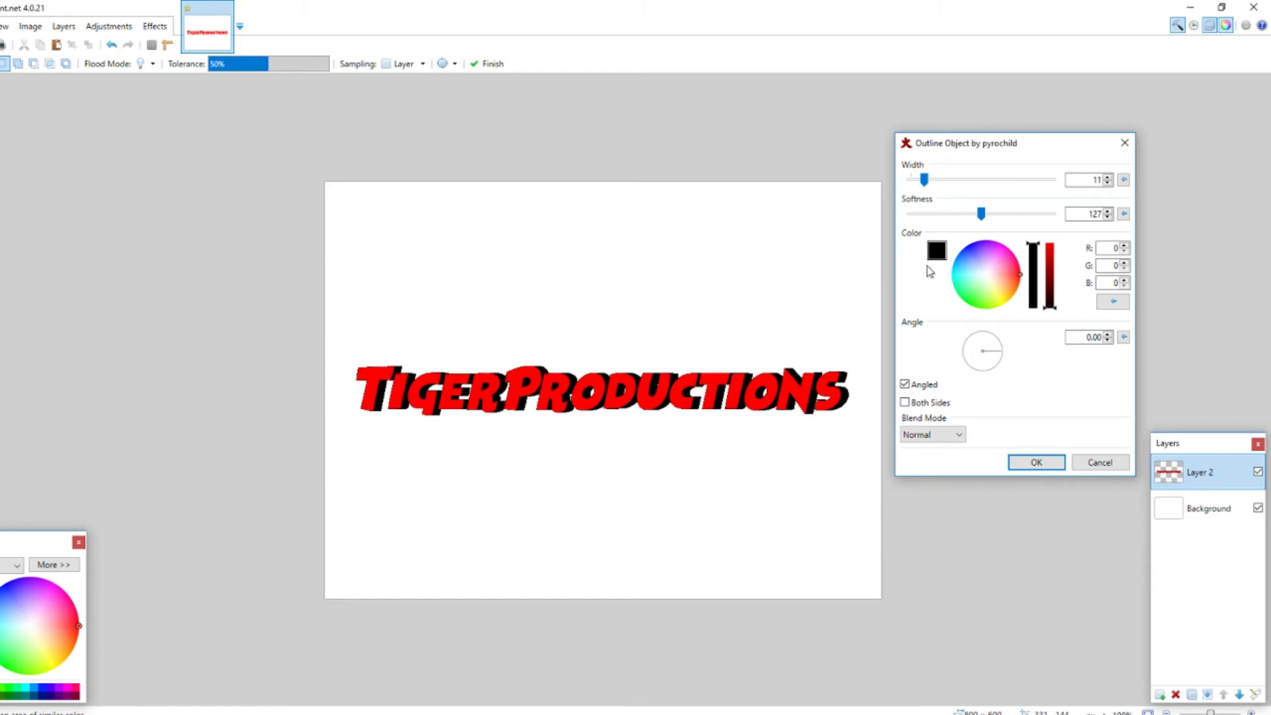
{"action": "left_click_drag", "start_coordinate": [987, 332], "coordinate": [967, 407]}
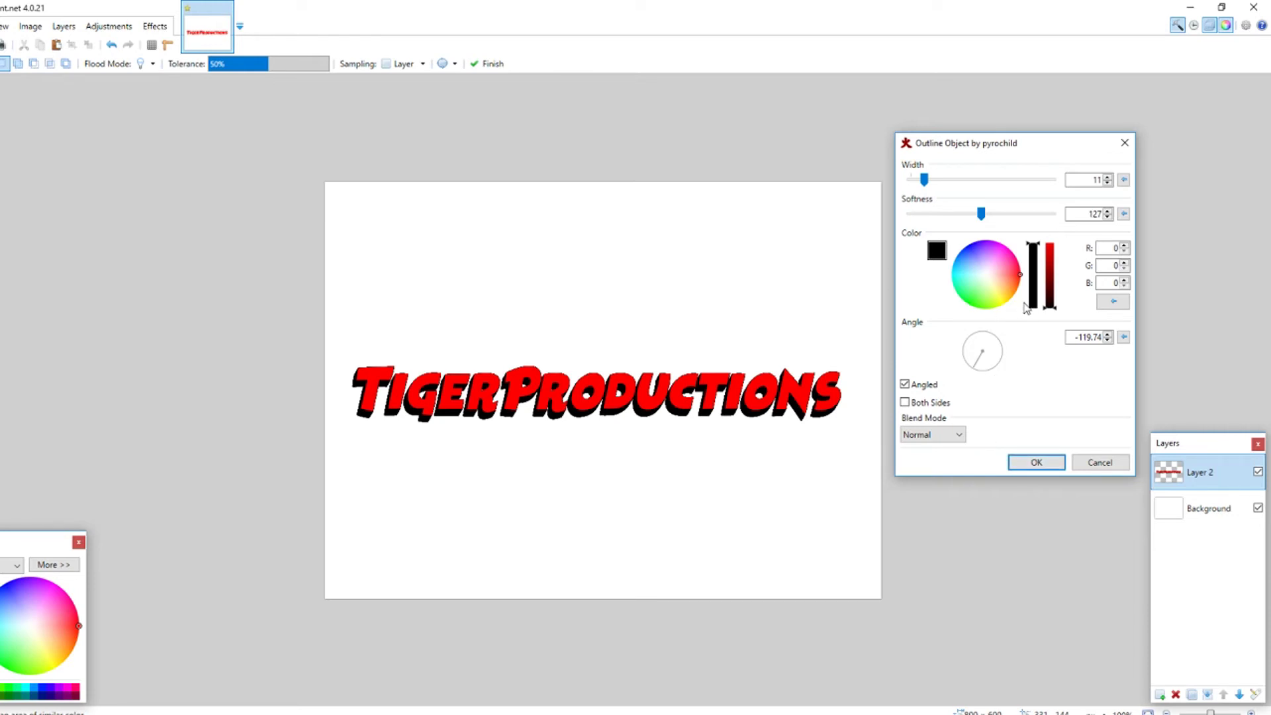
{"action": "left_click_drag", "start_coordinate": [925, 179], "coordinate": [919, 184]}
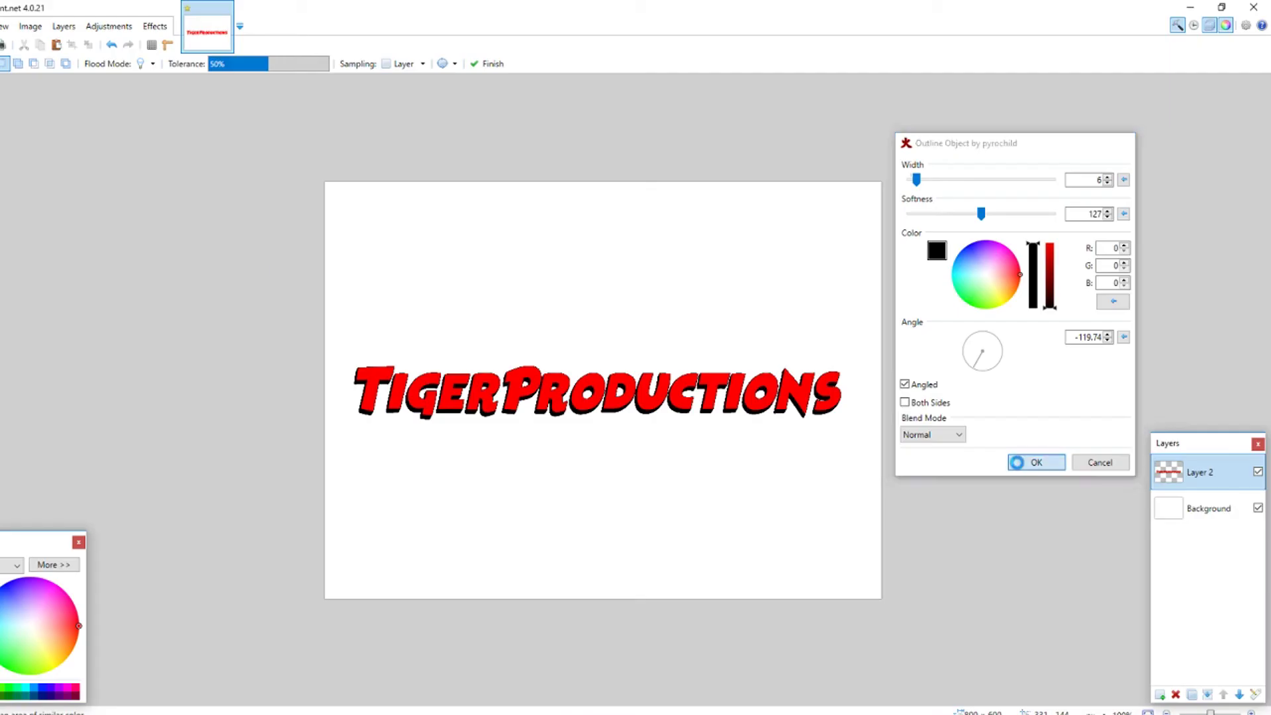
- Apply the black outline and reopen Outline Object for a second outline
{"action": "left_click", "coordinate": [1038, 459]}
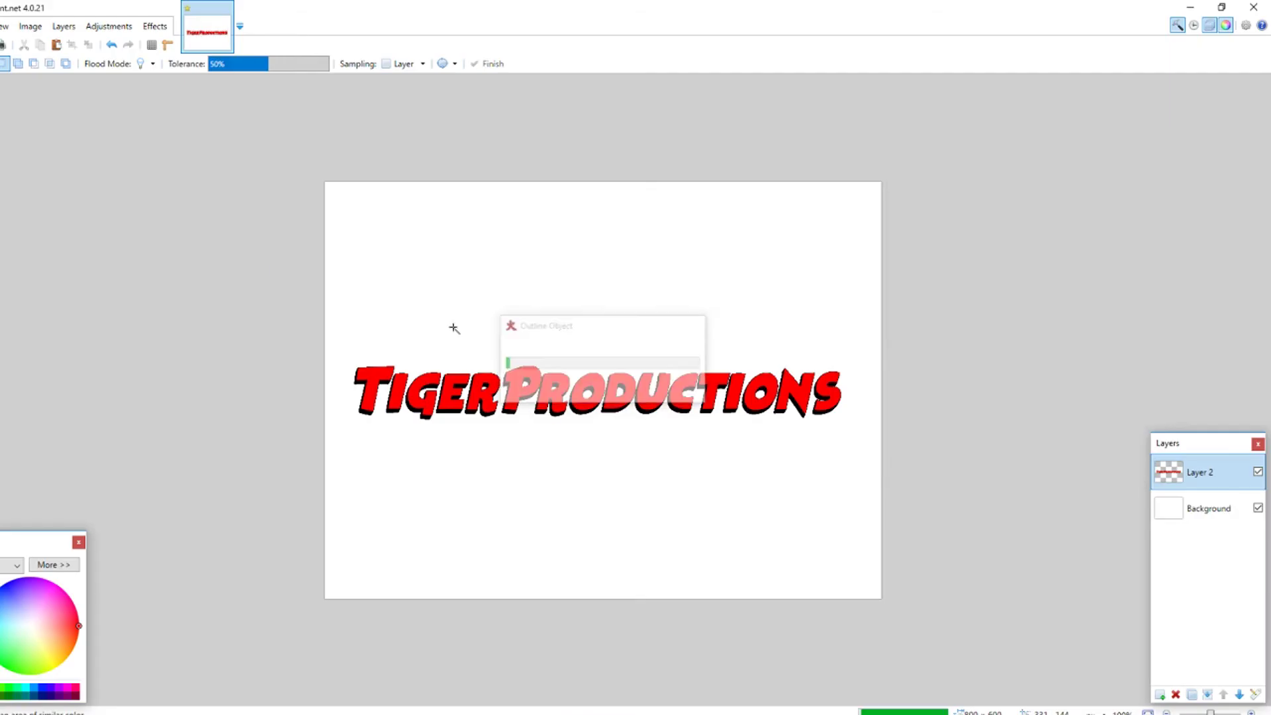
{"action": "left_click", "coordinate": [164, 26]}
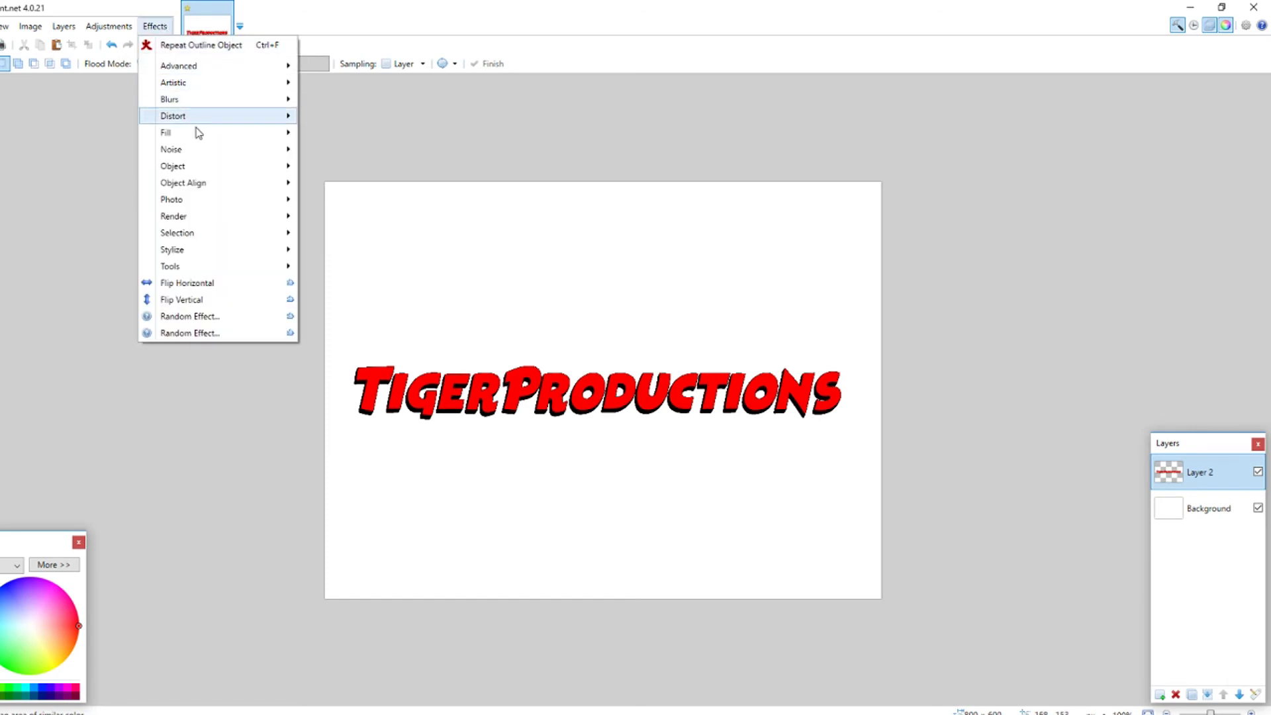
{"action": "mouse_move", "coordinate": [197, 168]}
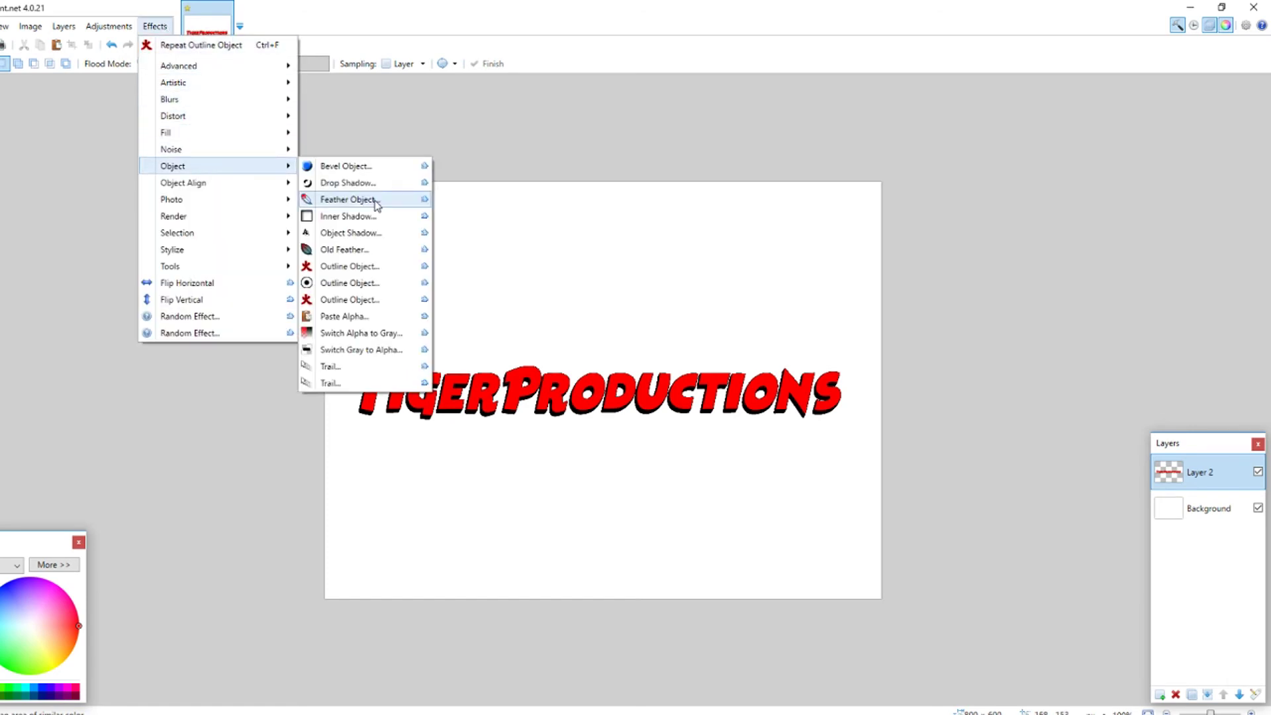
{"action": "left_click", "coordinate": [350, 282]}
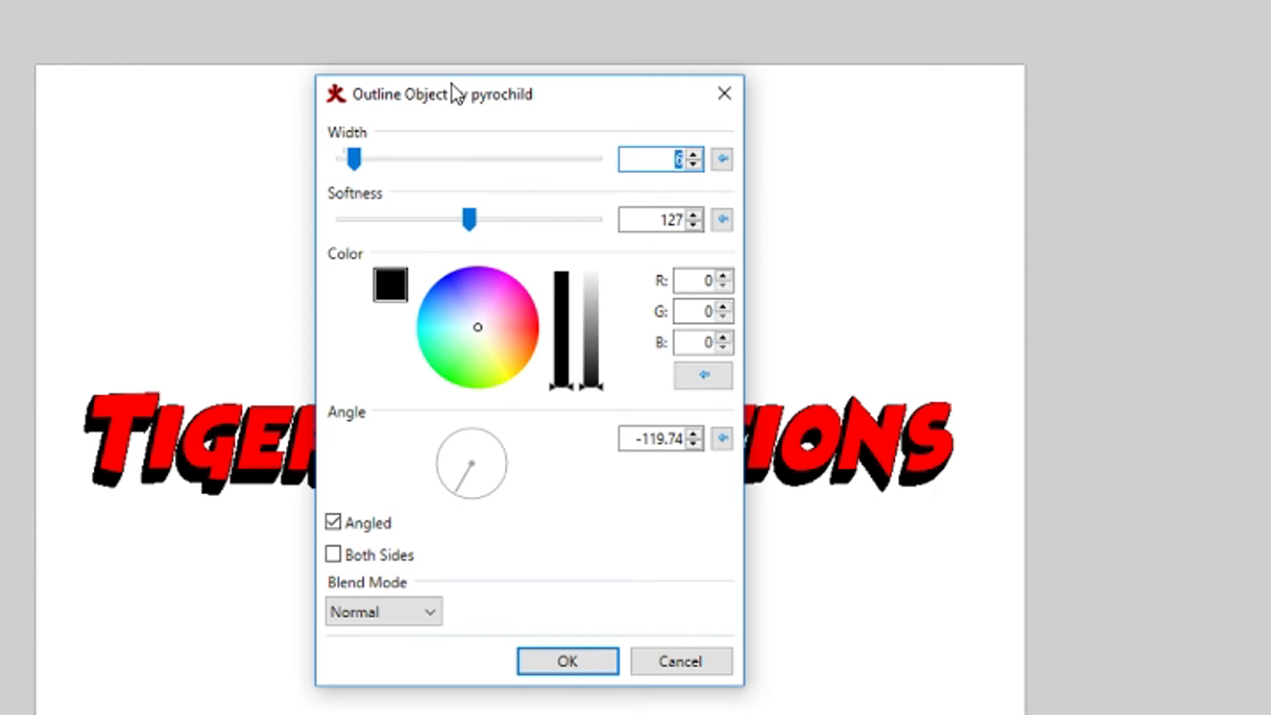
{"action": "left_click_drag", "start_coordinate": [454, 93], "coordinate": [1050, 29]}
- Apply an orange (188, 91, 0) angled outline of width 5
{"action": "left_click", "coordinate": [949, 97]}
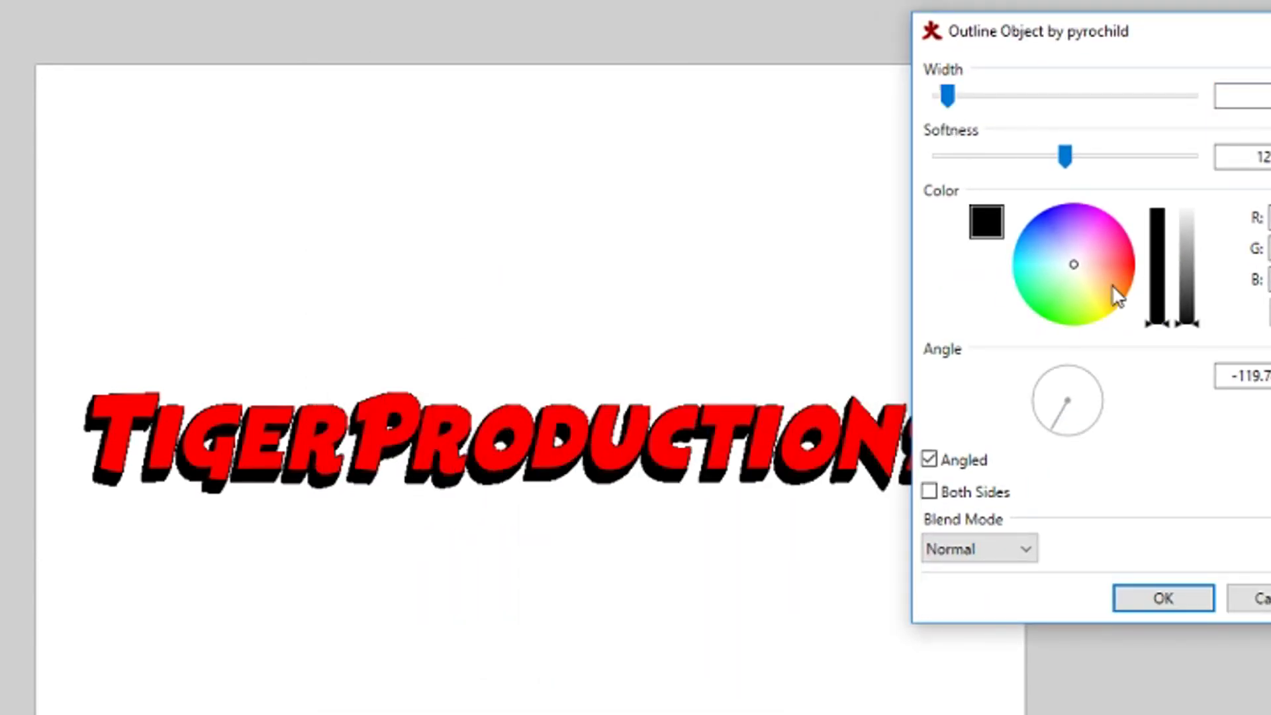
{"action": "left_click_drag", "start_coordinate": [1111, 286], "coordinate": [1178, 275]}
{"action": "left_click", "coordinate": [1188, 262]}
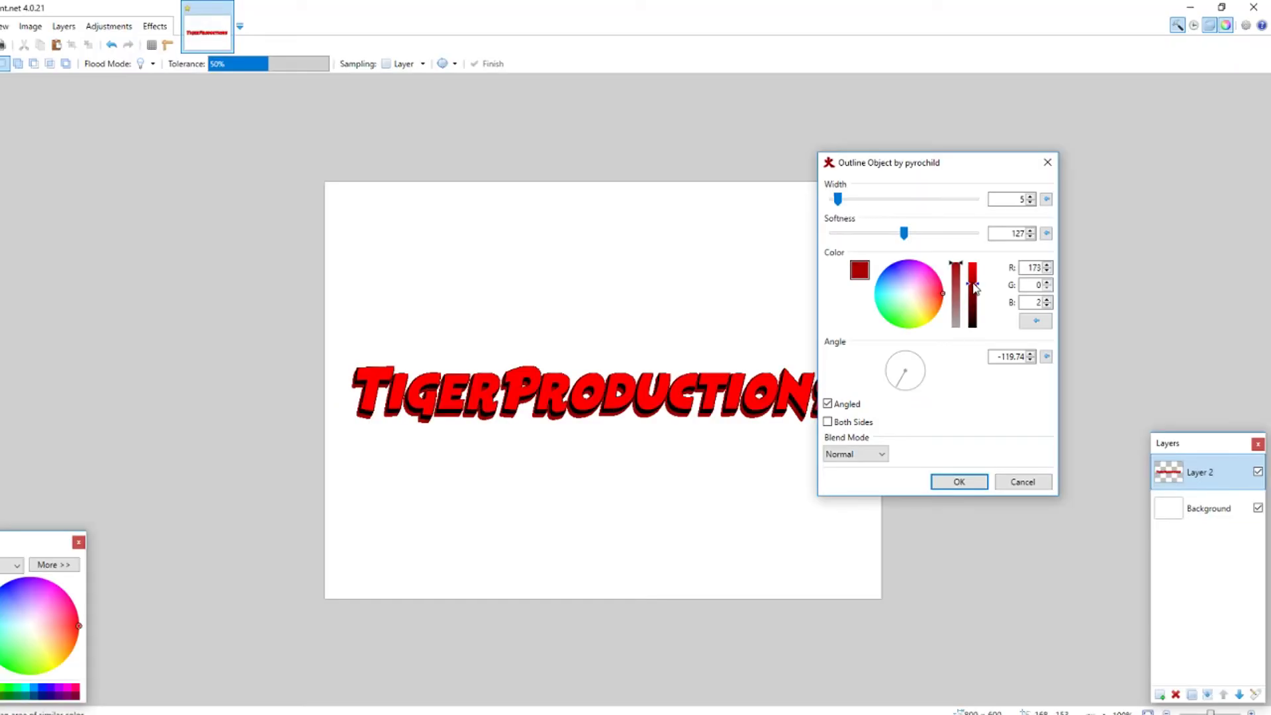
{"action": "left_click_drag", "start_coordinate": [974, 285], "coordinate": [974, 281]}
{"action": "left_click", "coordinate": [939, 310]}
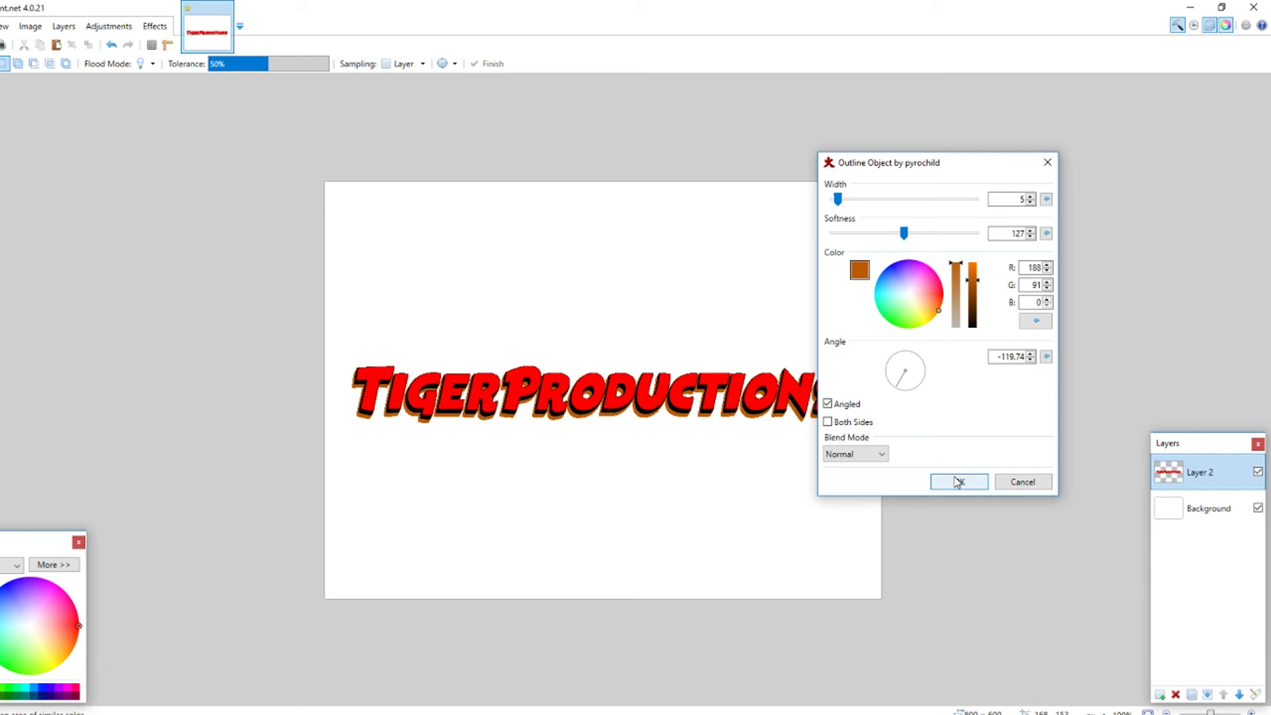
{"action": "left_click", "coordinate": [958, 481]}
{"action": "left_click", "coordinate": [155, 26]}
{"action": "mouse_move", "coordinate": [199, 166]}
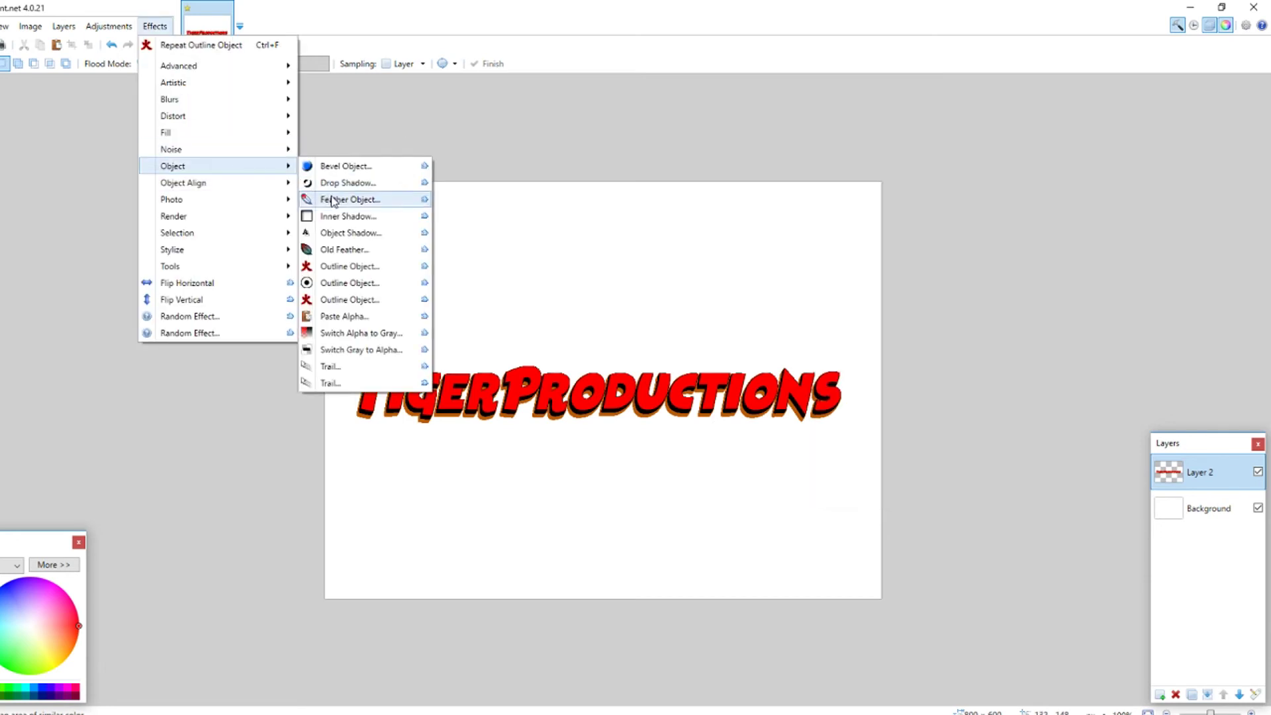
- Add a third black angled outline at width 5 and angle -119.74
{"action": "left_click", "coordinate": [331, 266]}
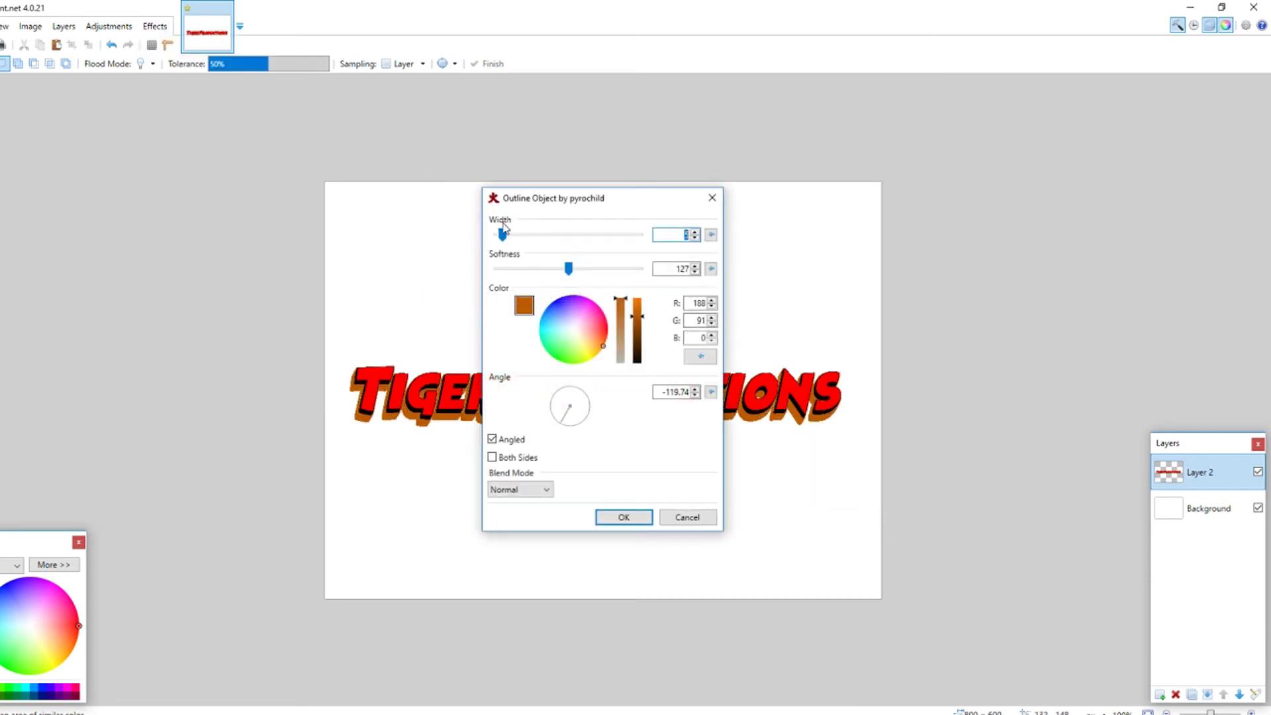
{"action": "left_click_drag", "start_coordinate": [526, 200], "coordinate": [902, 199]}
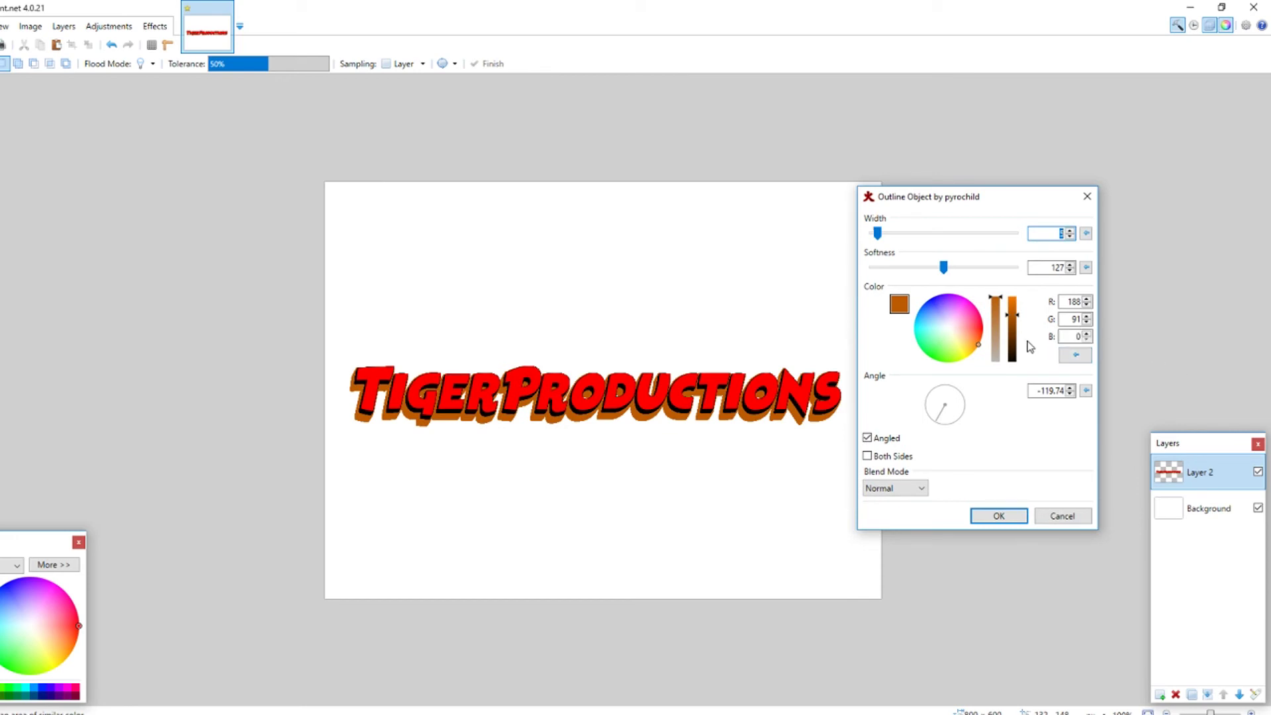
{"action": "left_click", "coordinate": [1013, 365]}
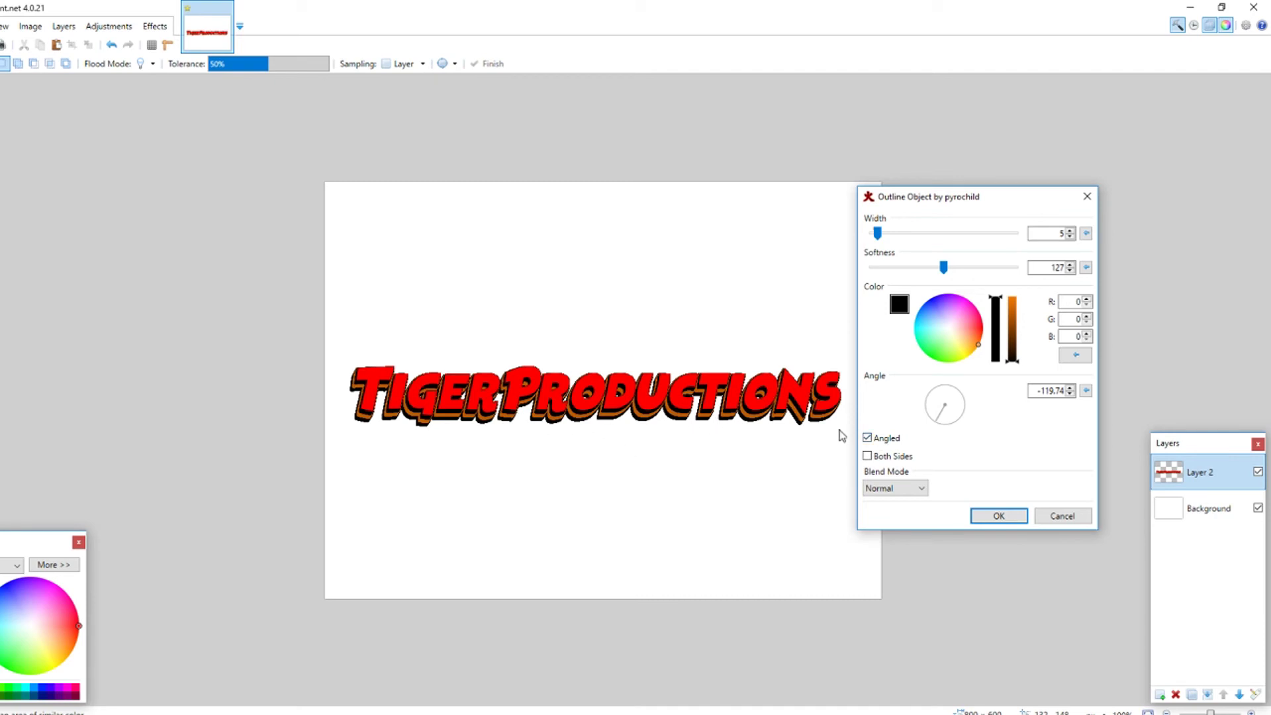
{"action": "left_click", "coordinate": [993, 517]}
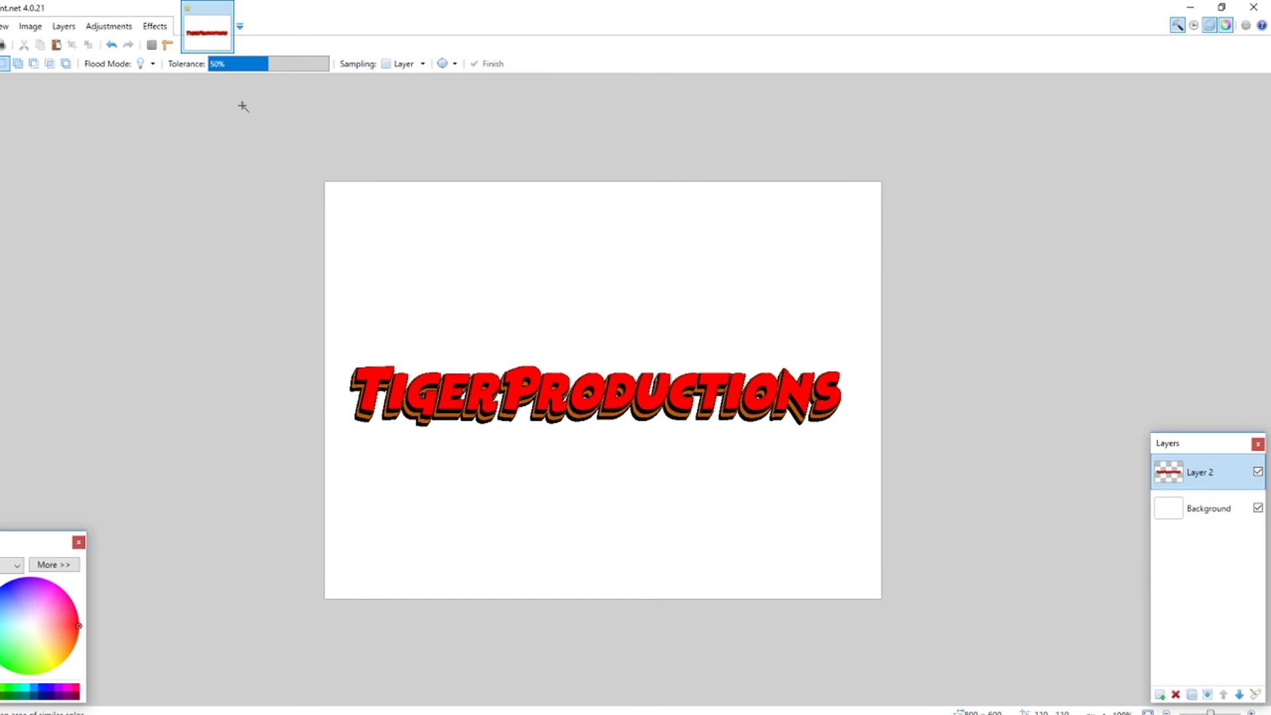
- Give the text a pink Drop Shadow glow: radius 7, blur 14, colour 255,150,150
{"action": "left_click", "coordinate": [147, 24]}
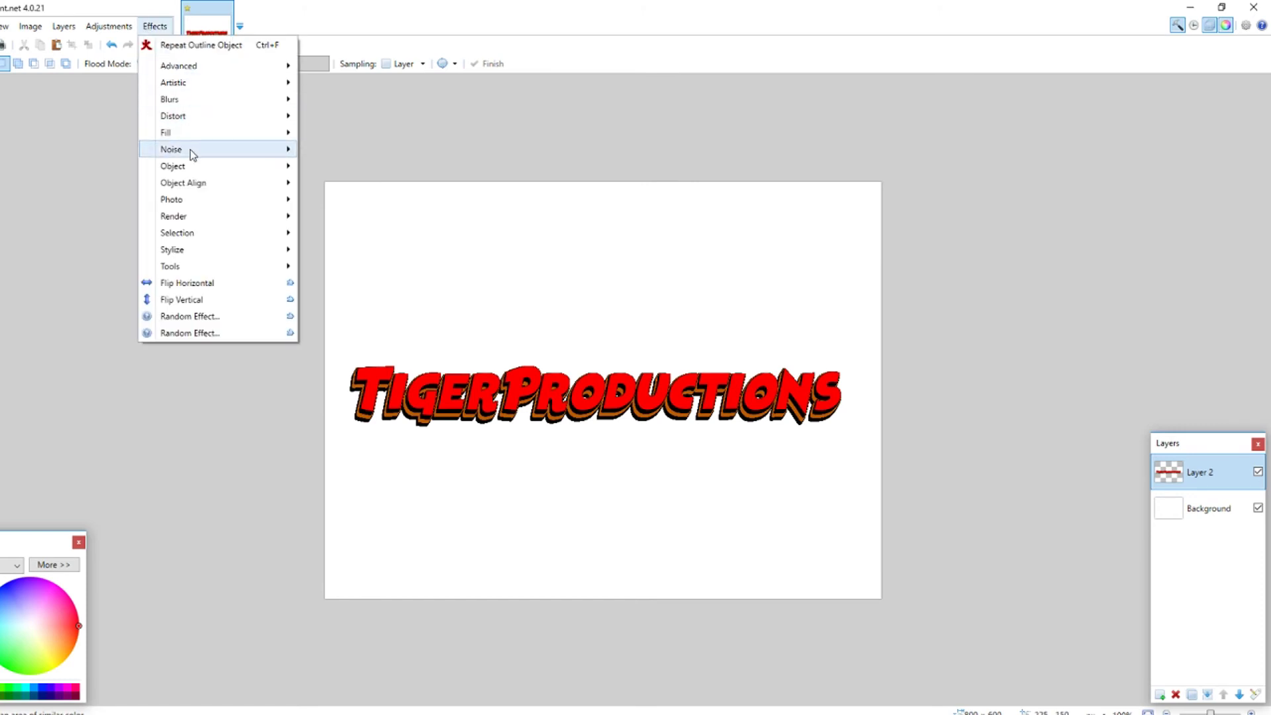
{"action": "mouse_move", "coordinate": [186, 168]}
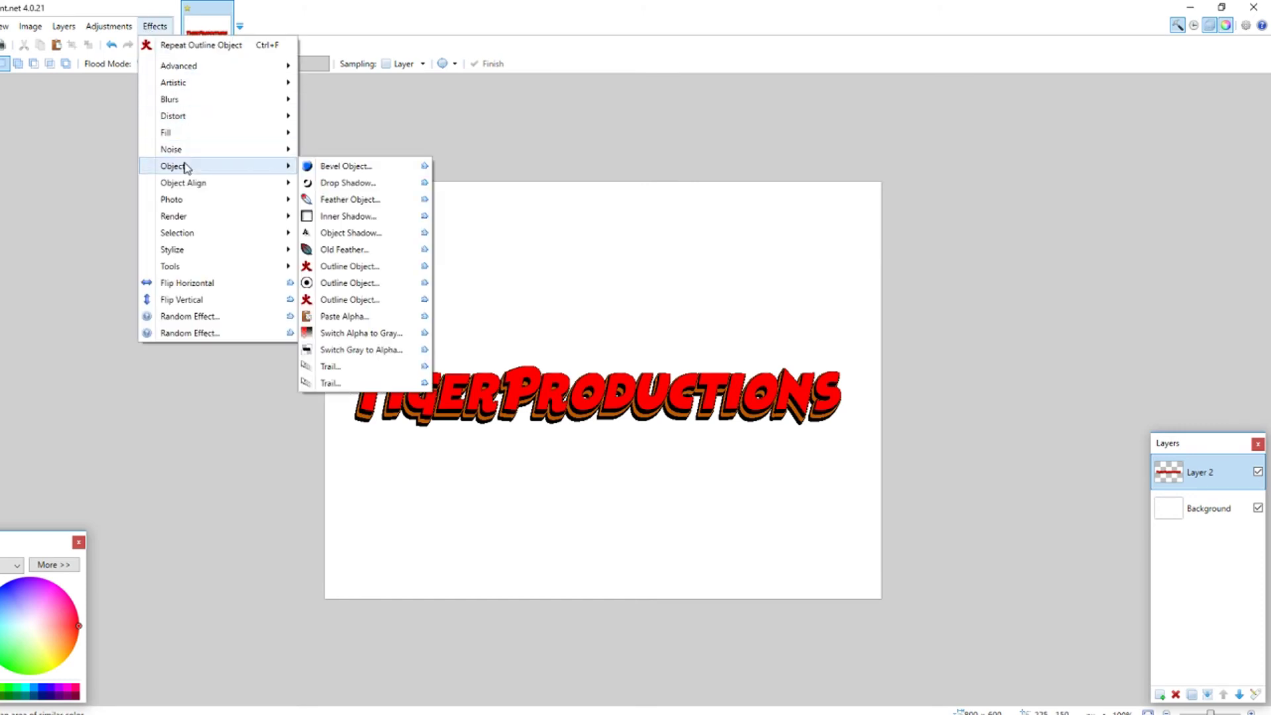
{"action": "left_click", "coordinate": [331, 186]}
{"action": "left_click_drag", "start_coordinate": [530, 209], "coordinate": [1071, 188]}
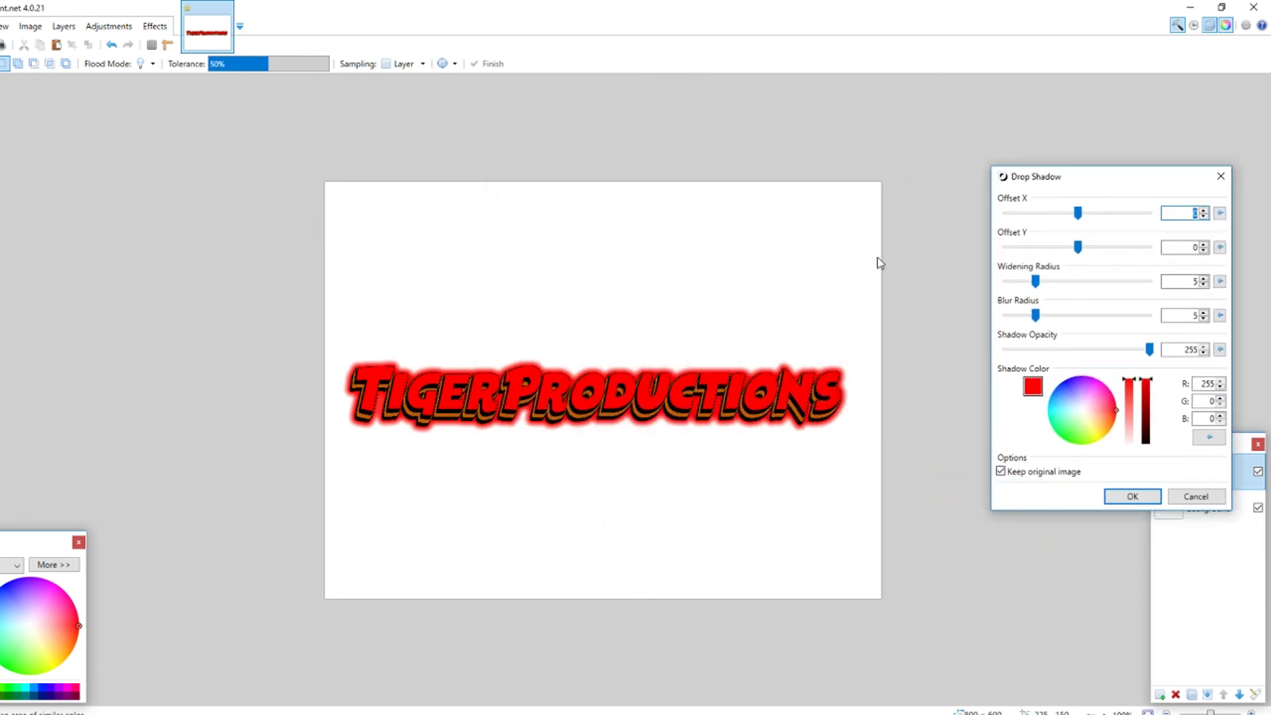
{"action": "left_click", "coordinate": [1100, 410]}
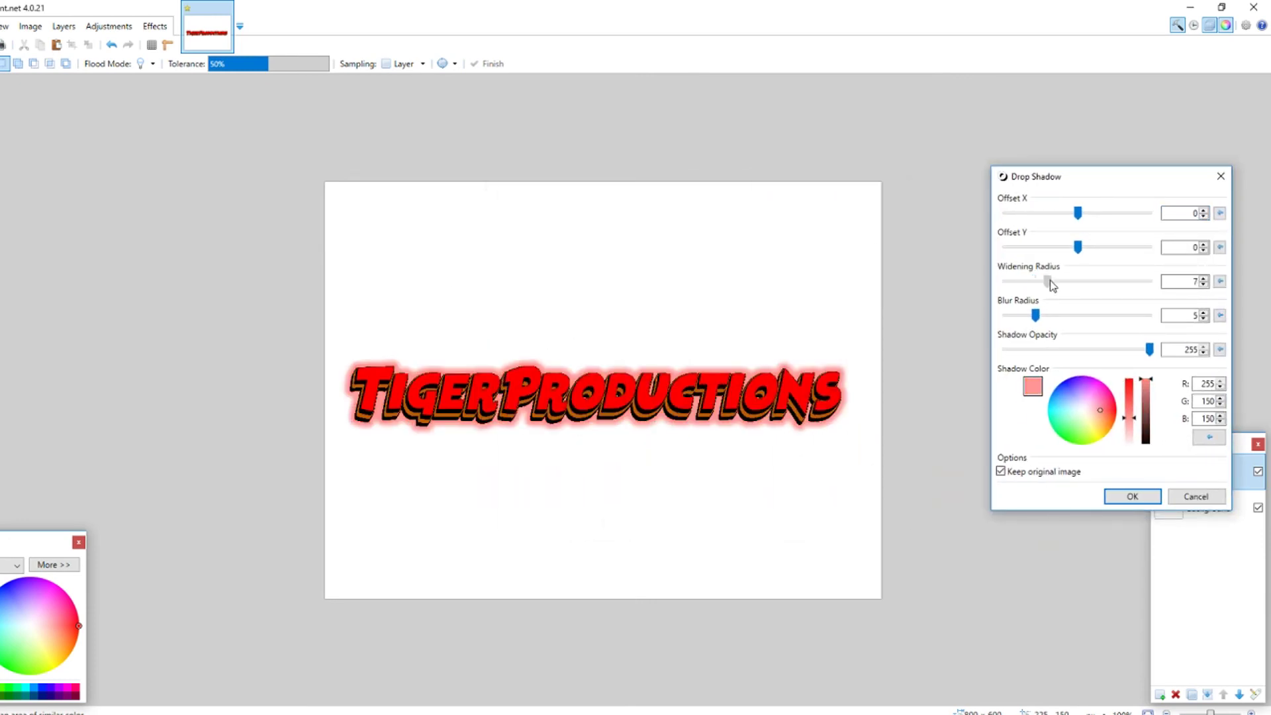
{"action": "left_click", "coordinate": [1048, 282]}
{"action": "mouse_move", "coordinate": [1035, 315]}
{"action": "left_mouse_down"}
{"action": "mouse_move", "coordinate": [1090, 317]}
{"action": "mouse_move", "coordinate": [1039, 281]}
{"action": "mouse_move", "coordinate": [1018, 300]}
{"action": "left_mouse_up"}
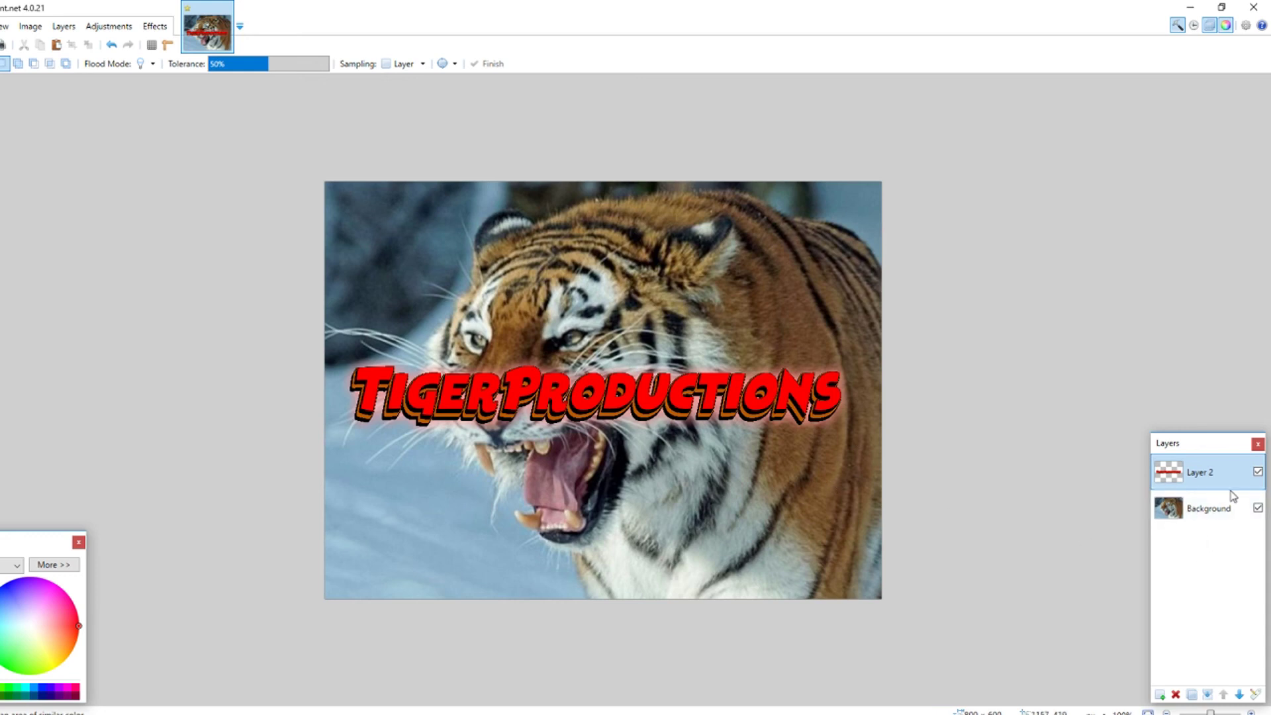
{"action": "left_click", "coordinate": [1177, 511]}
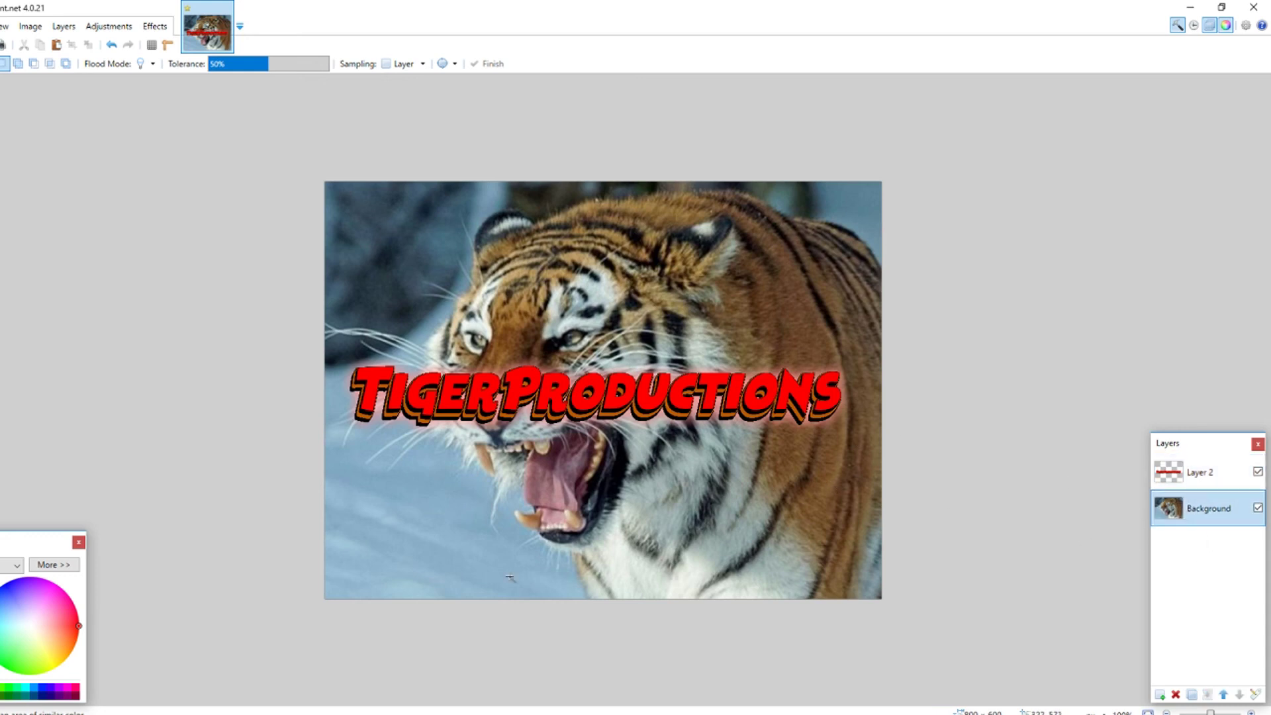
{"action": "left_click", "coordinate": [1209, 473]}
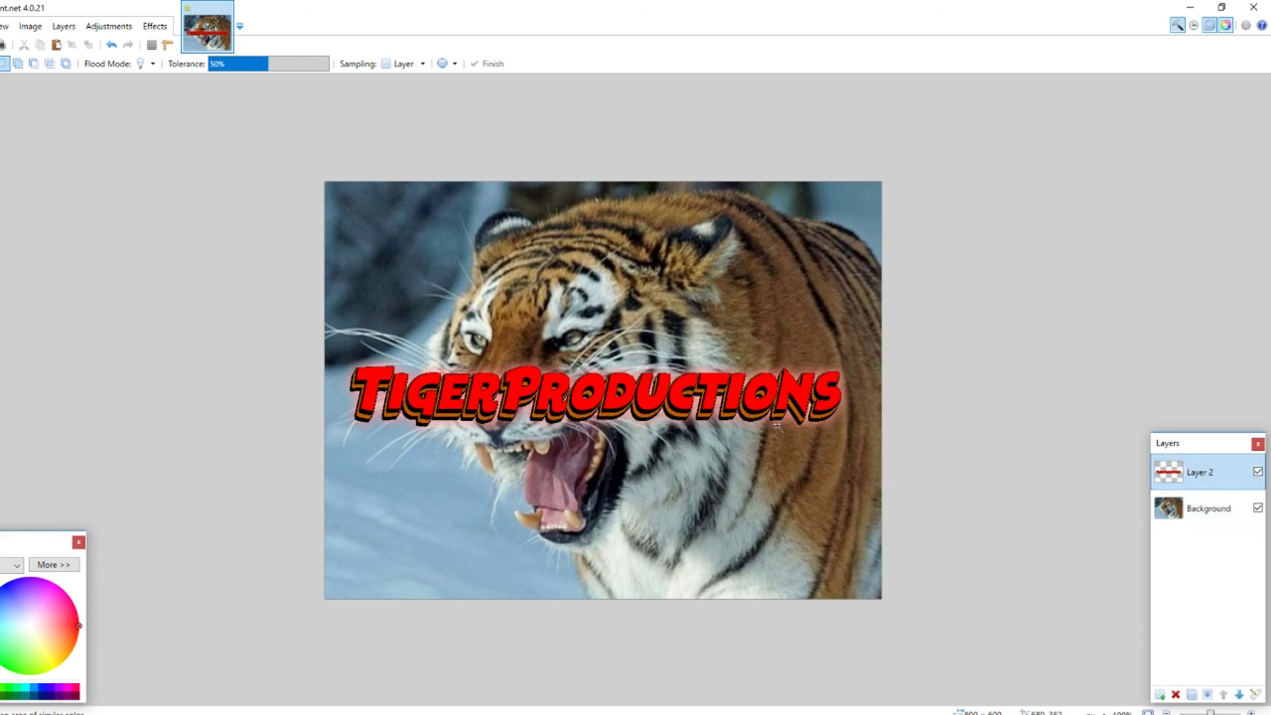